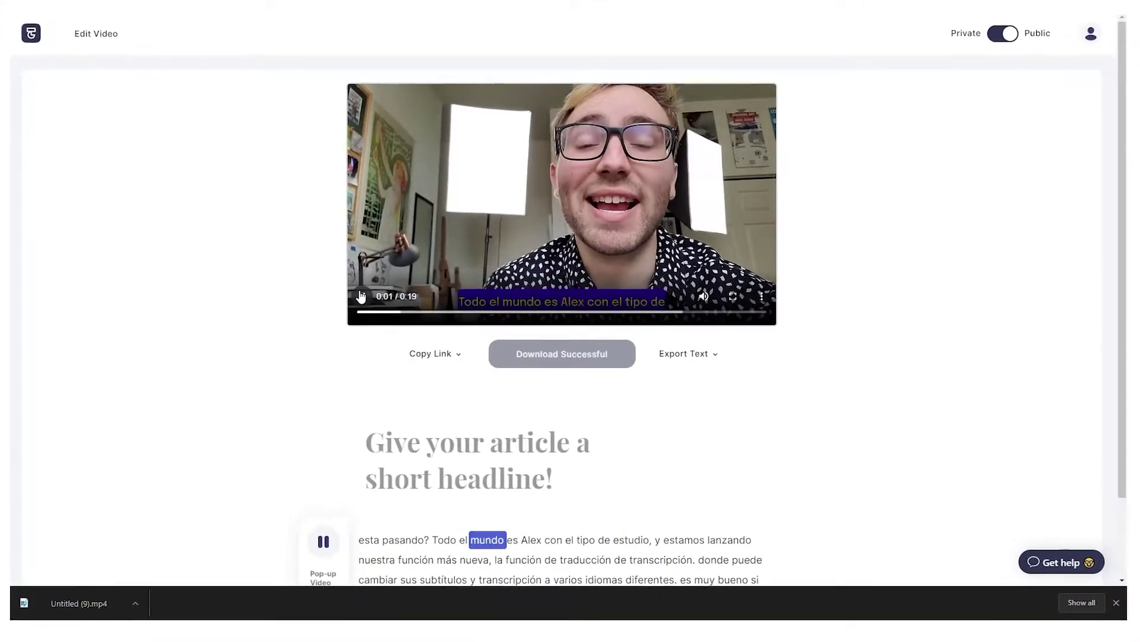
# Pause the finished Spanish-subtitled video in the player.
pyautogui.click(362, 296)
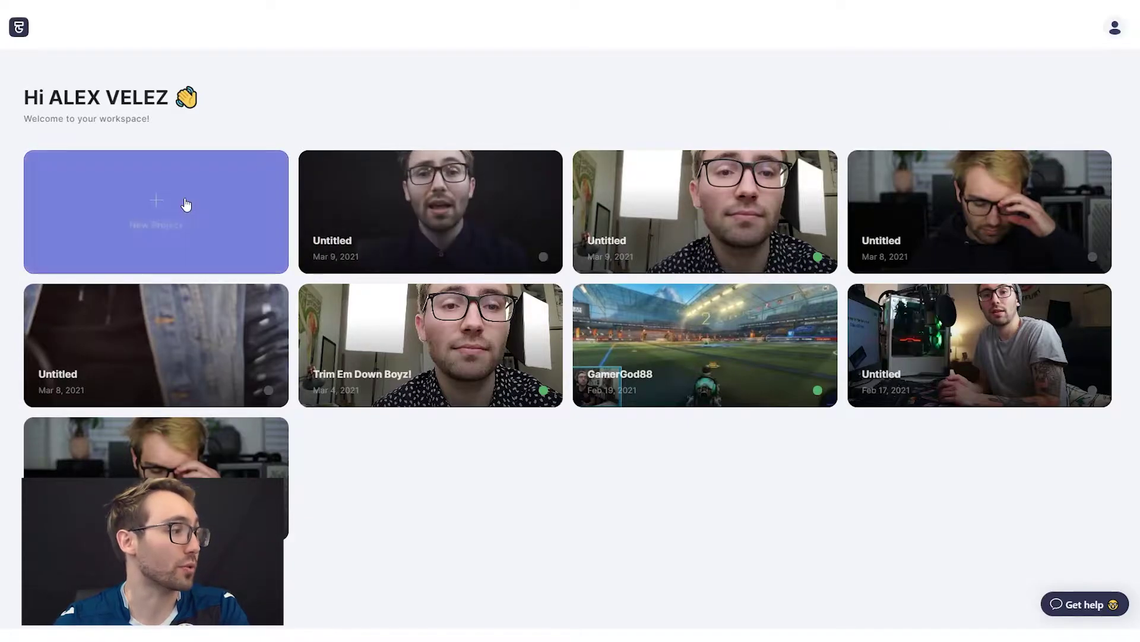
# Create a new project and upload Type Test Video.mp4 by dragging it from File Explorer.
pyautogui.click(185, 205)
pyautogui.moveTo(1139, 279); pyautogui.dragTo(440, 282)
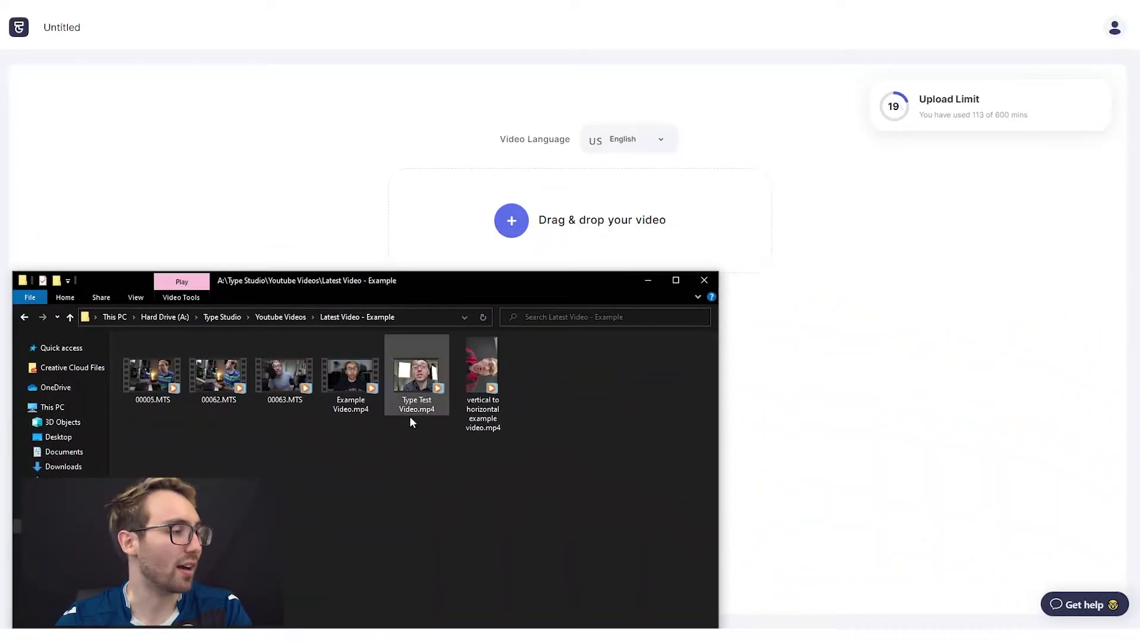
pyautogui.moveTo(415, 387); pyautogui.dragTo(648, 205)
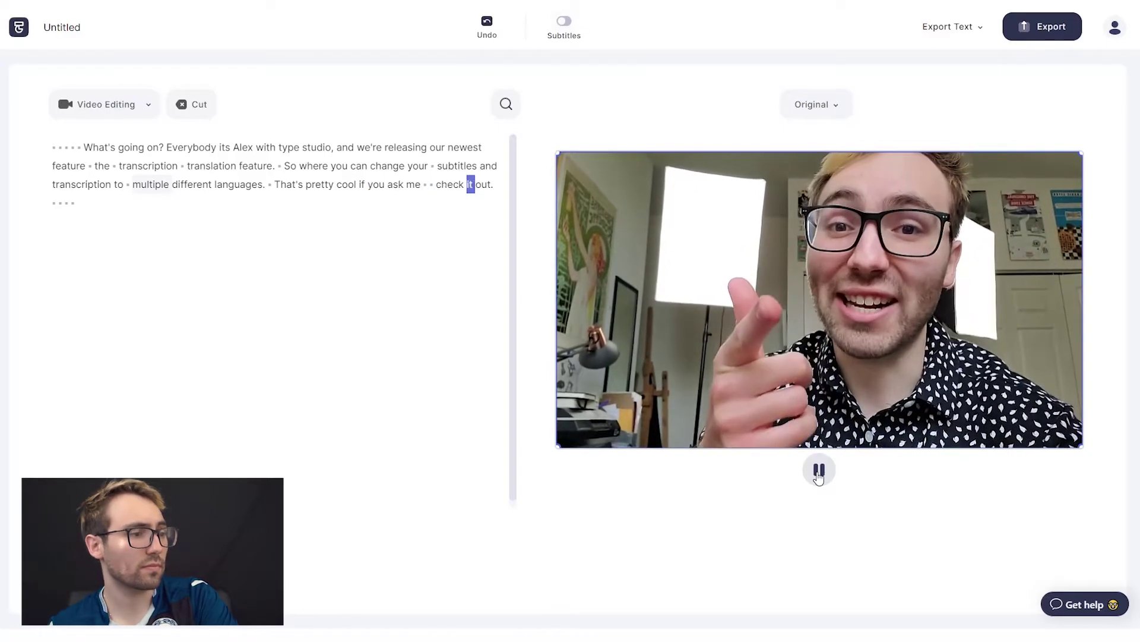
# Stop playback and put the transcript word 'So' into Text Correction mode.
pyautogui.click(818, 472)
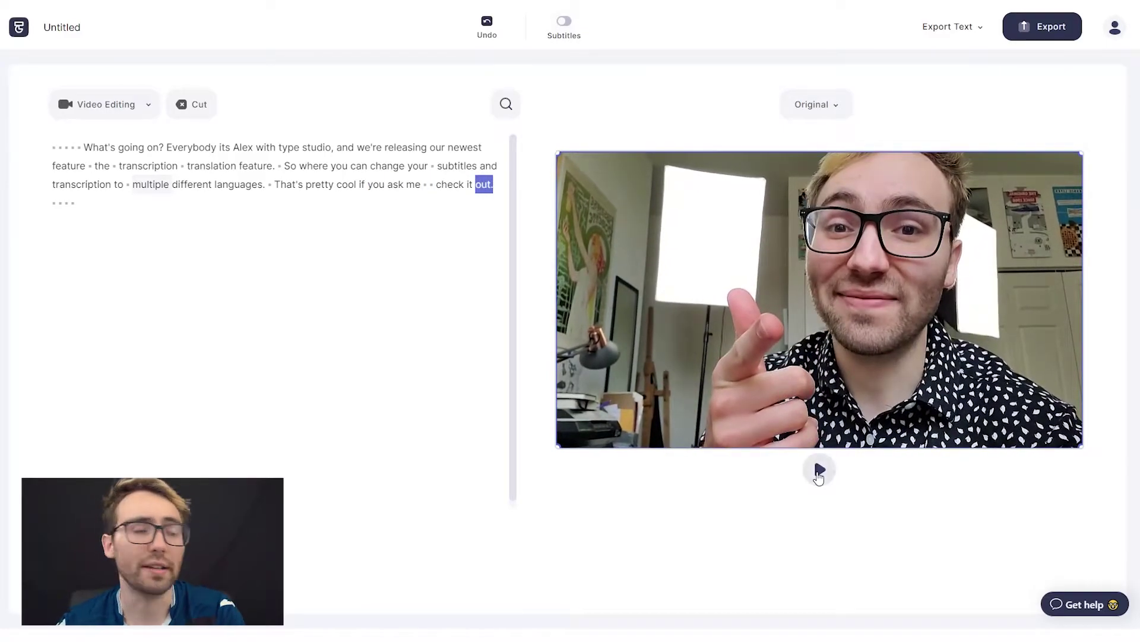
pyautogui.doubleClick(292, 167)
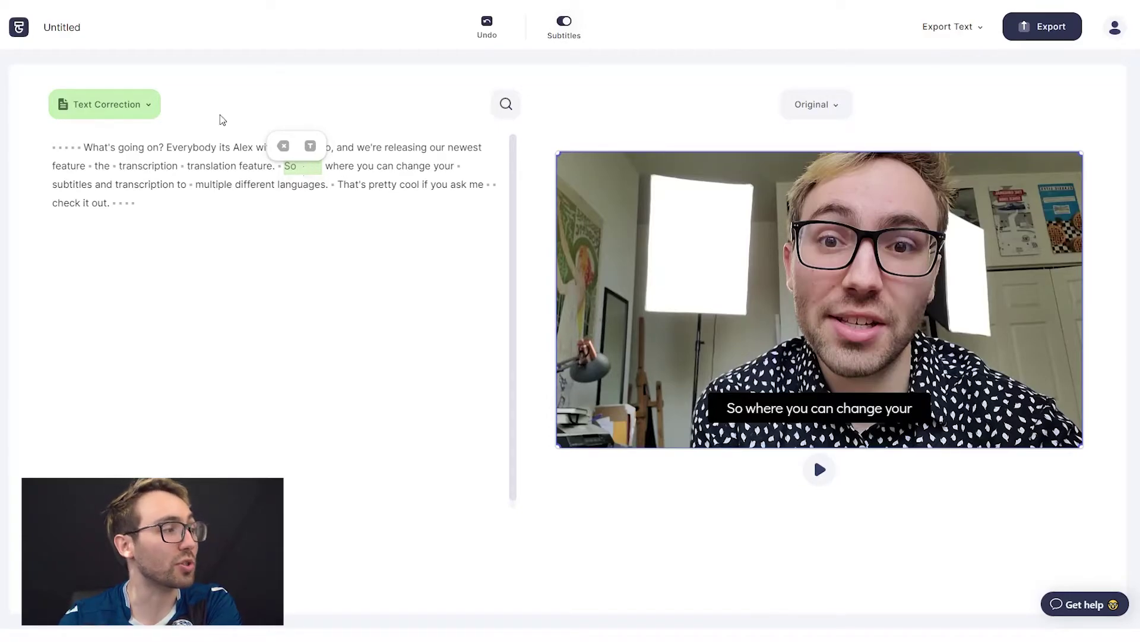
# Replace 'So' with the suggested 'It's', then return to Video Editing mode.
pyautogui.press('BackSpace')
pyautogui.press('BackSpace')
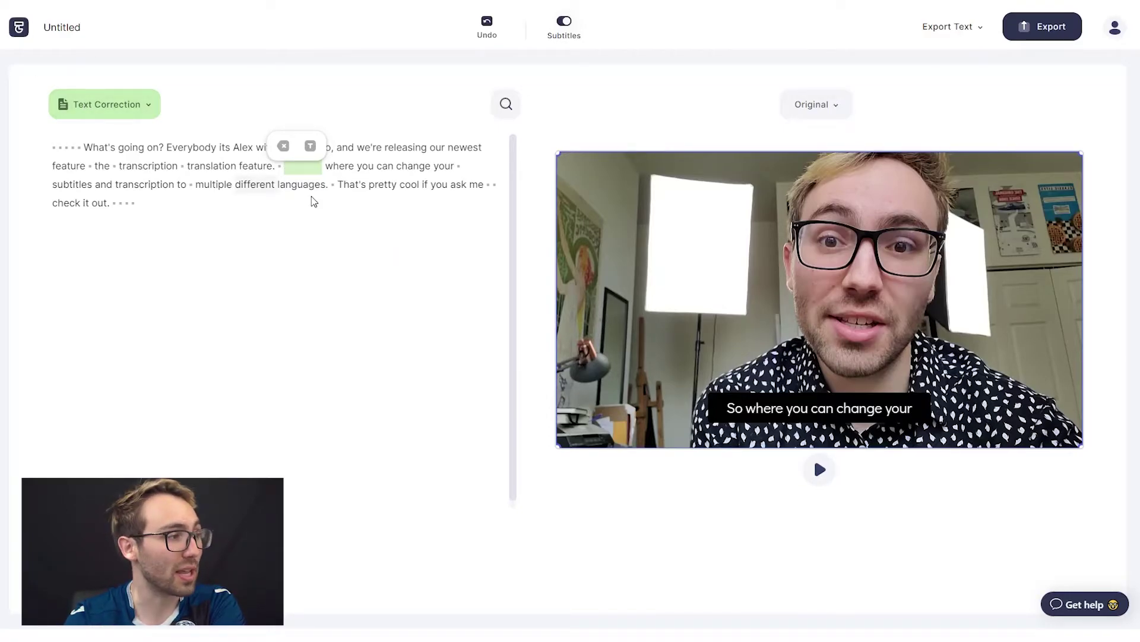
pyautogui.write('It')
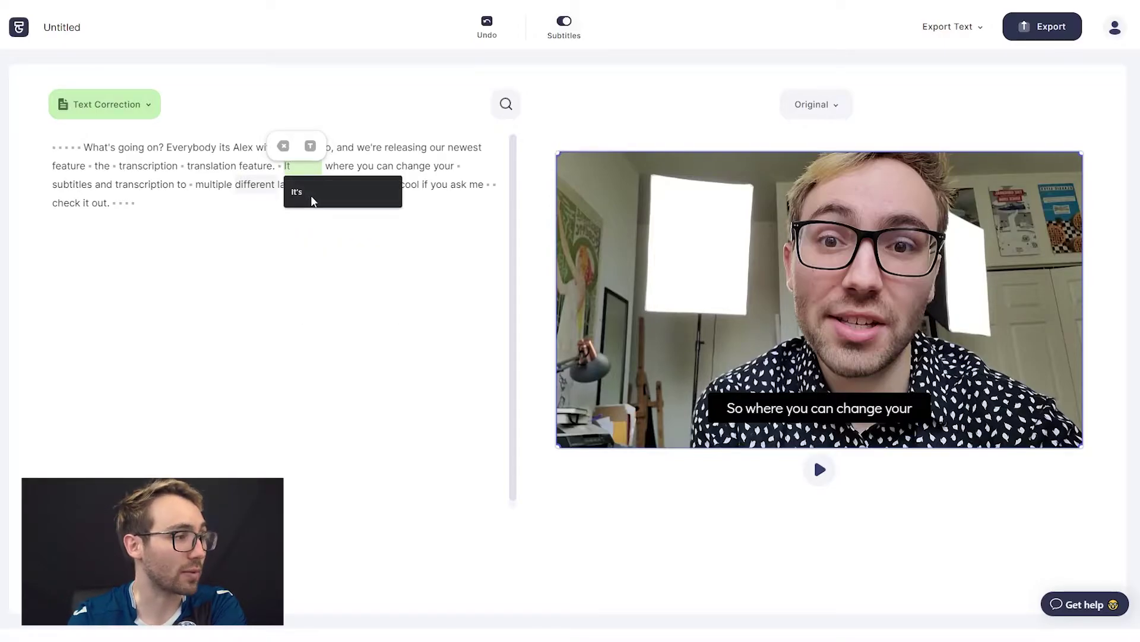
pyautogui.click(311, 196)
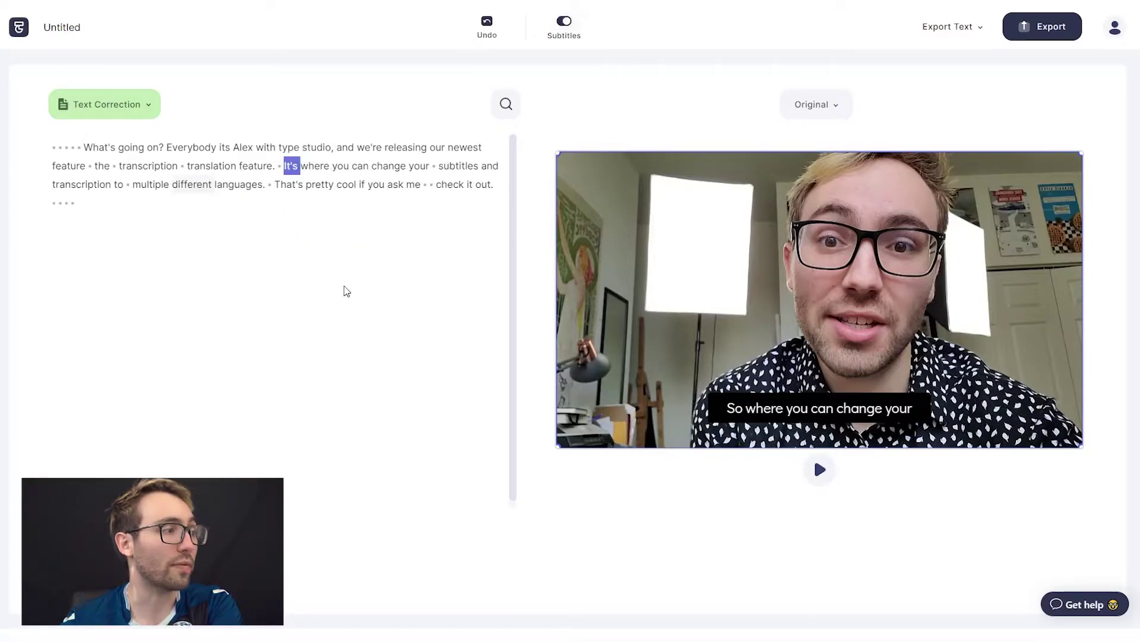
pyautogui.click(104, 104)
pyautogui.click(119, 153)
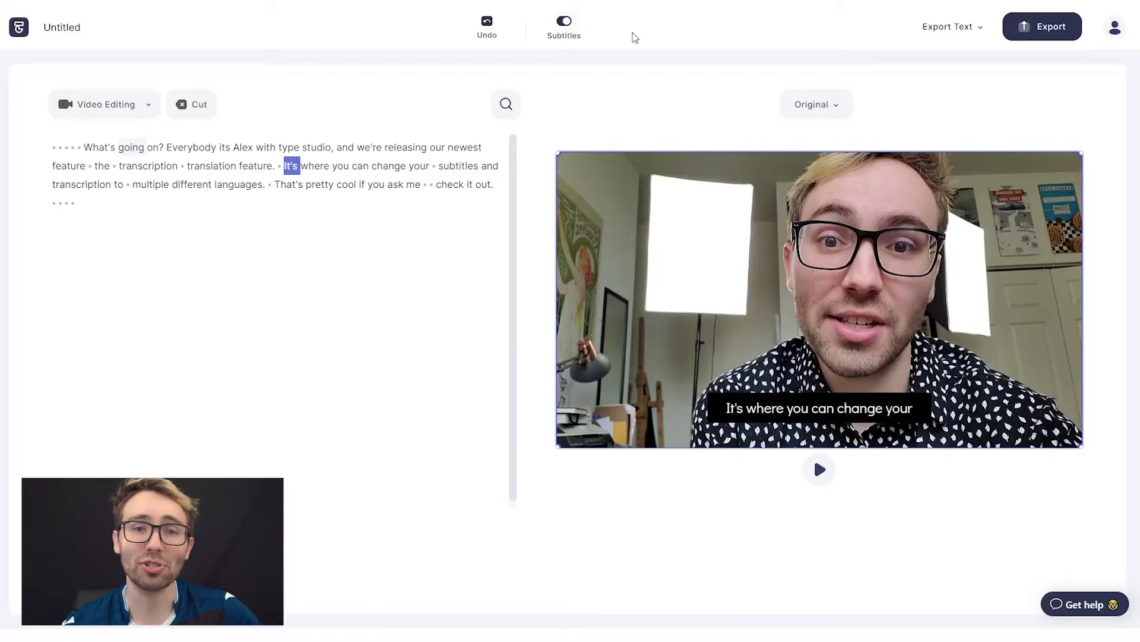
# Keep Spanish in the Subtitles Translation dropdown and translate the transcript.
pyautogui.click(551, 40)
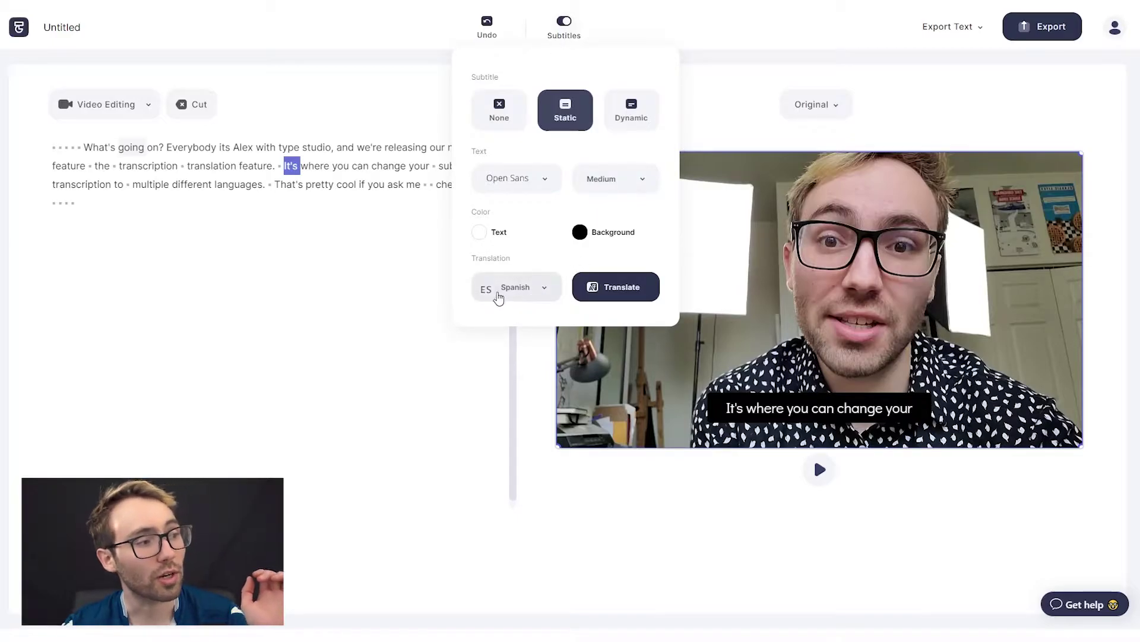
pyautogui.click(542, 292)
pyautogui.click(544, 287)
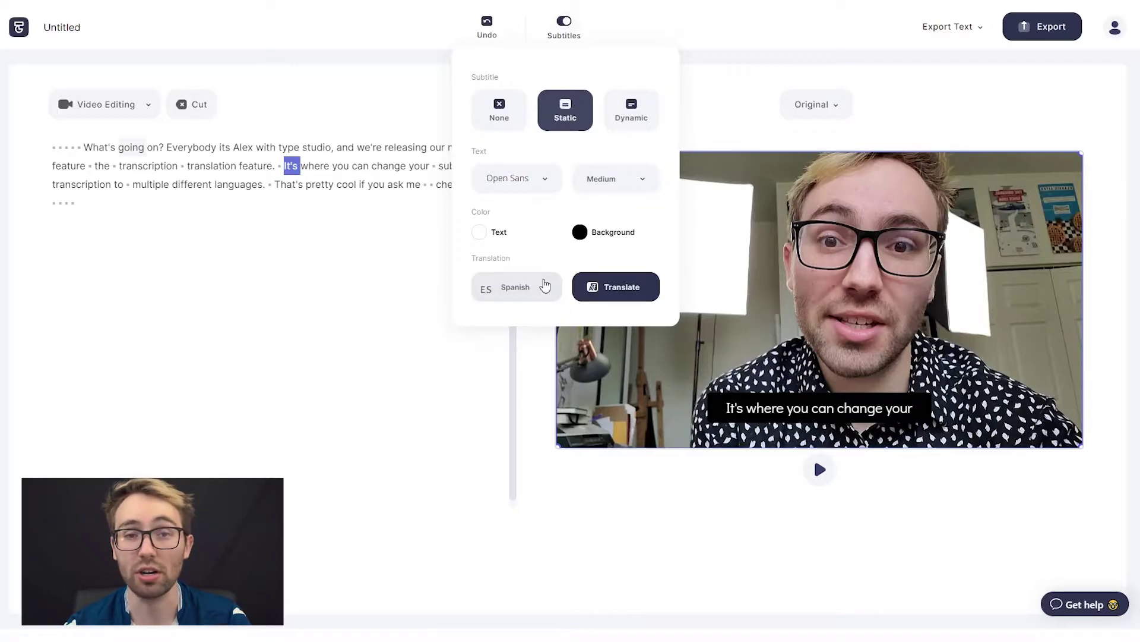
pyautogui.click(619, 293)
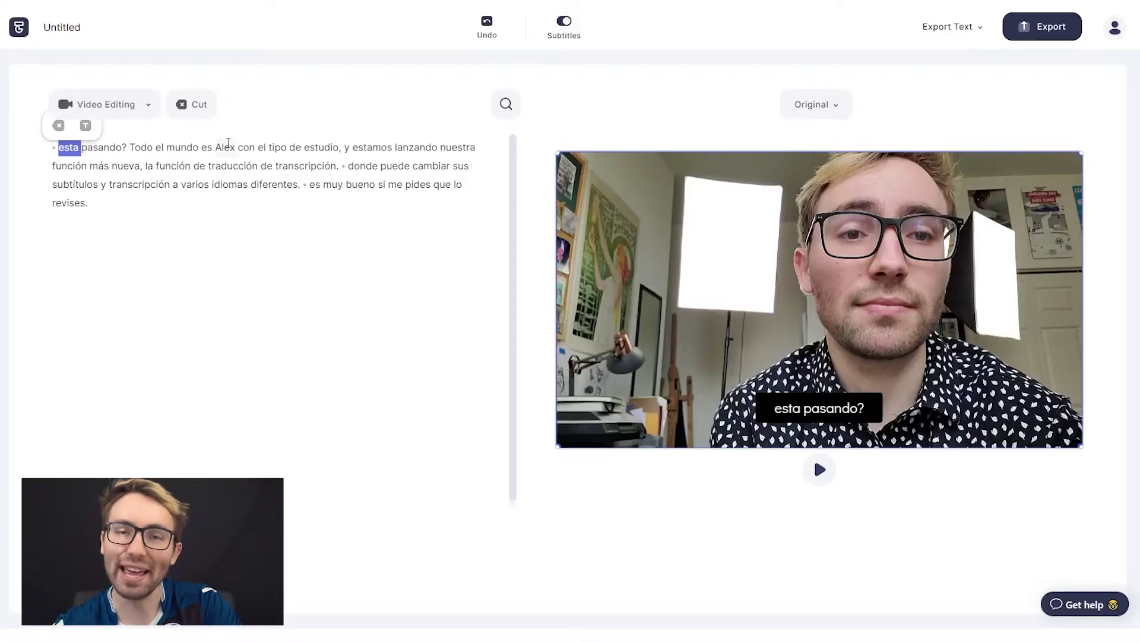
pyautogui.click(566, 26)
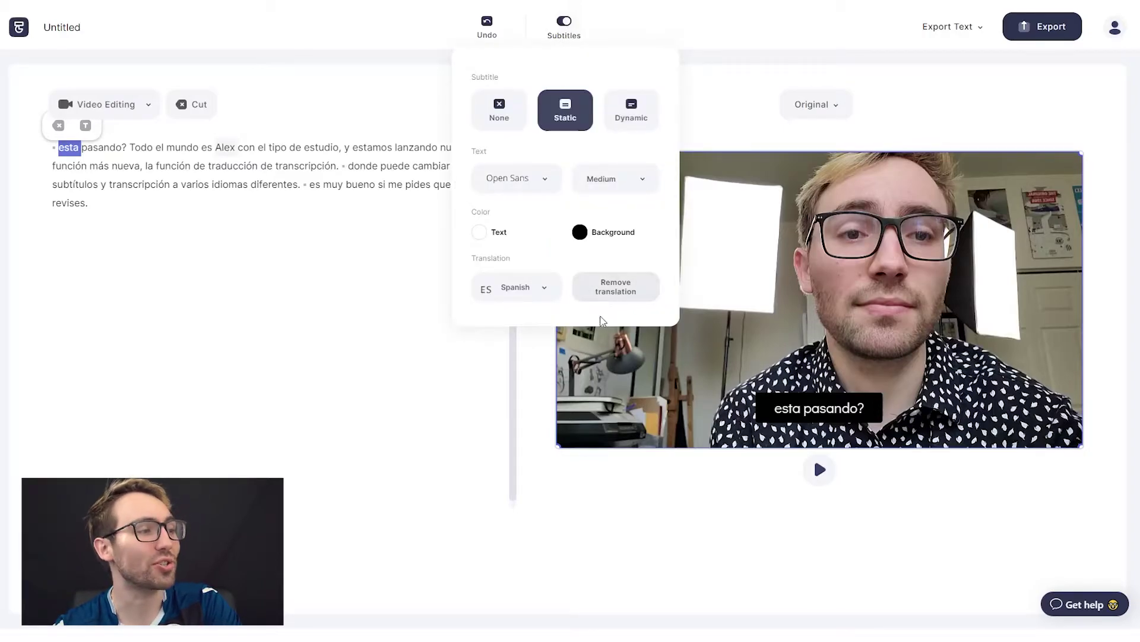
pyautogui.click(564, 25)
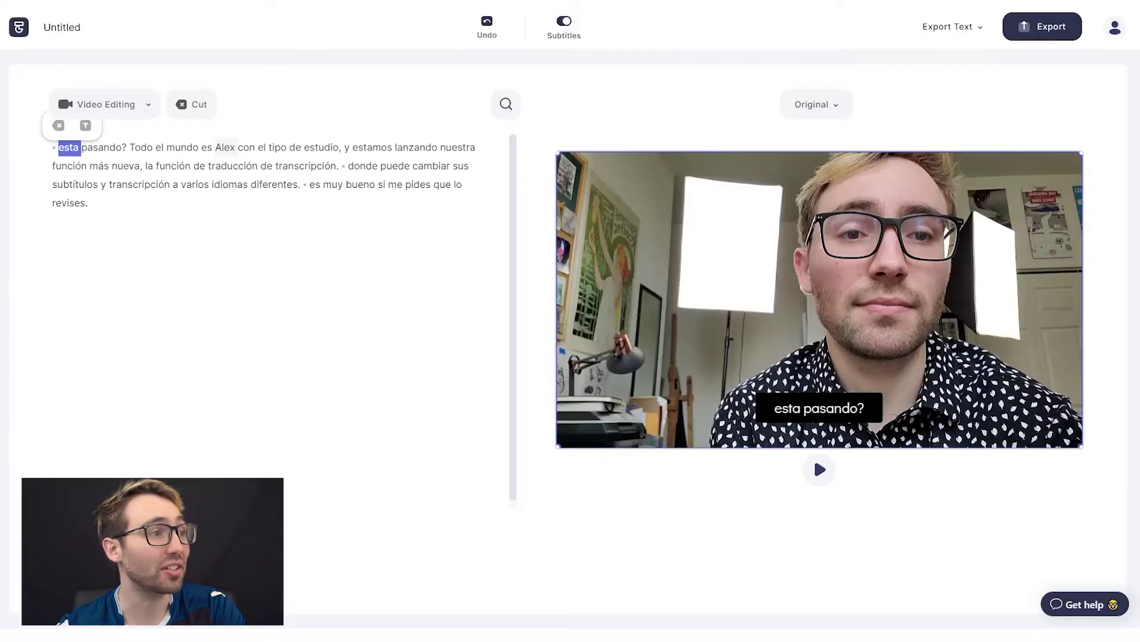
pyautogui.click(567, 24)
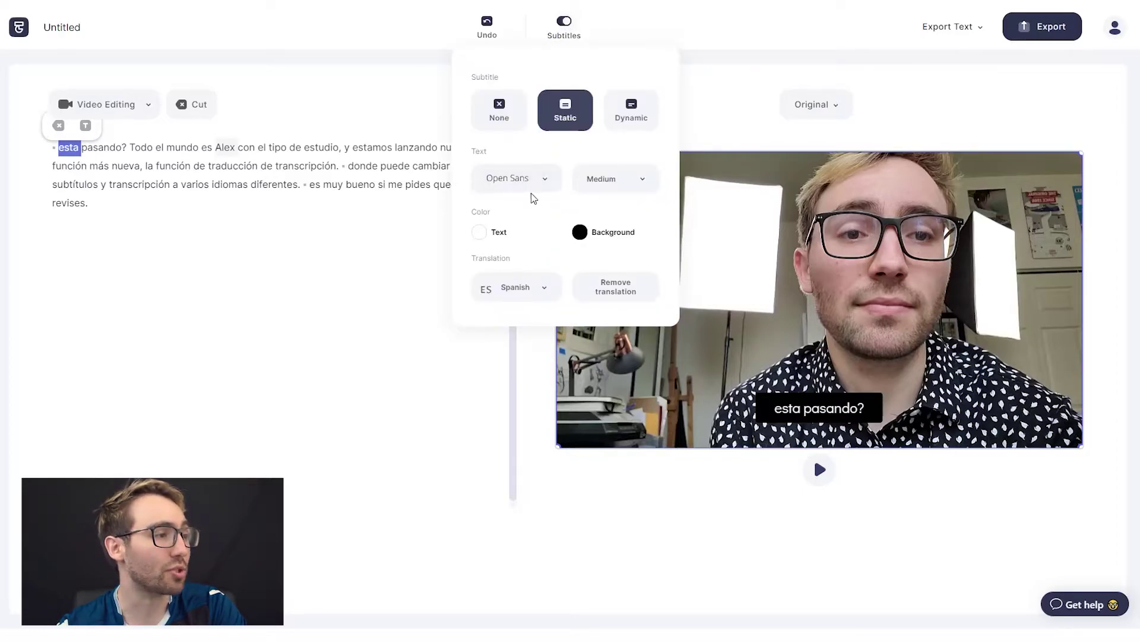
# Style subtitles with the Epilogue font, yellow-green text and a darkened background colour.
pyautogui.click(530, 180)
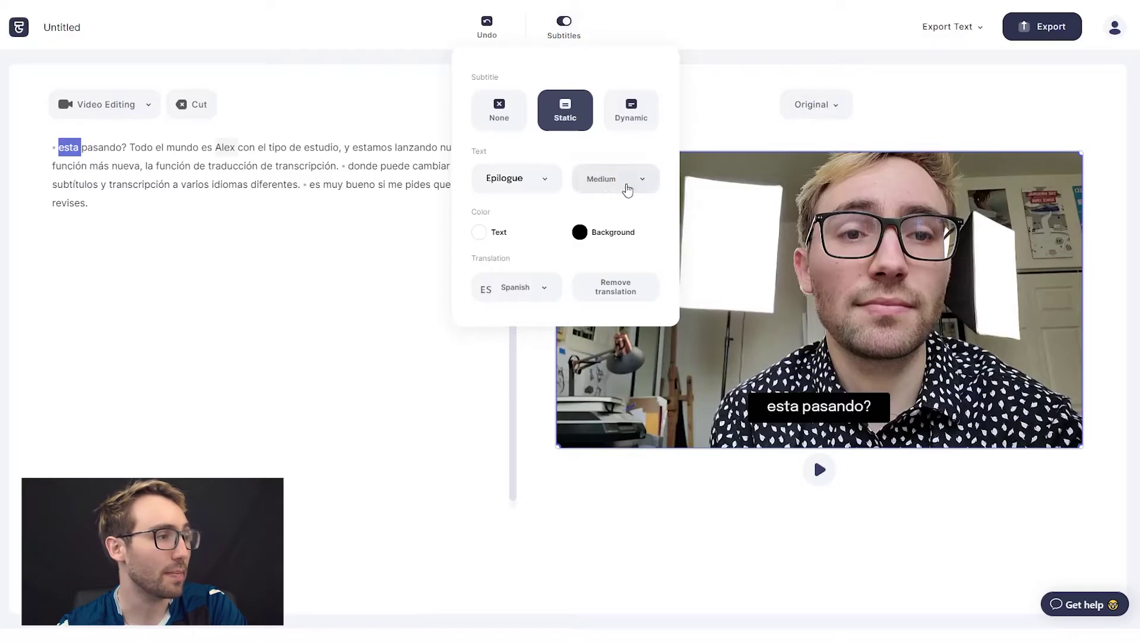
pyautogui.click(479, 231)
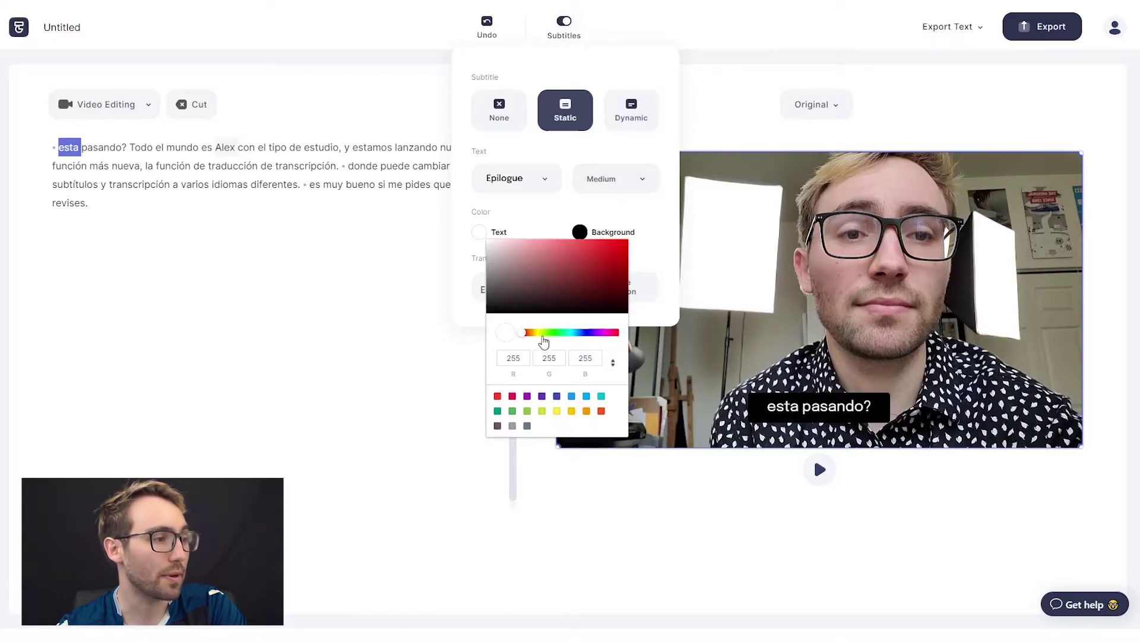
pyautogui.click(542, 333)
pyautogui.moveTo(617, 250); pyautogui.dragTo(650, 214)
pyautogui.click(650, 214)
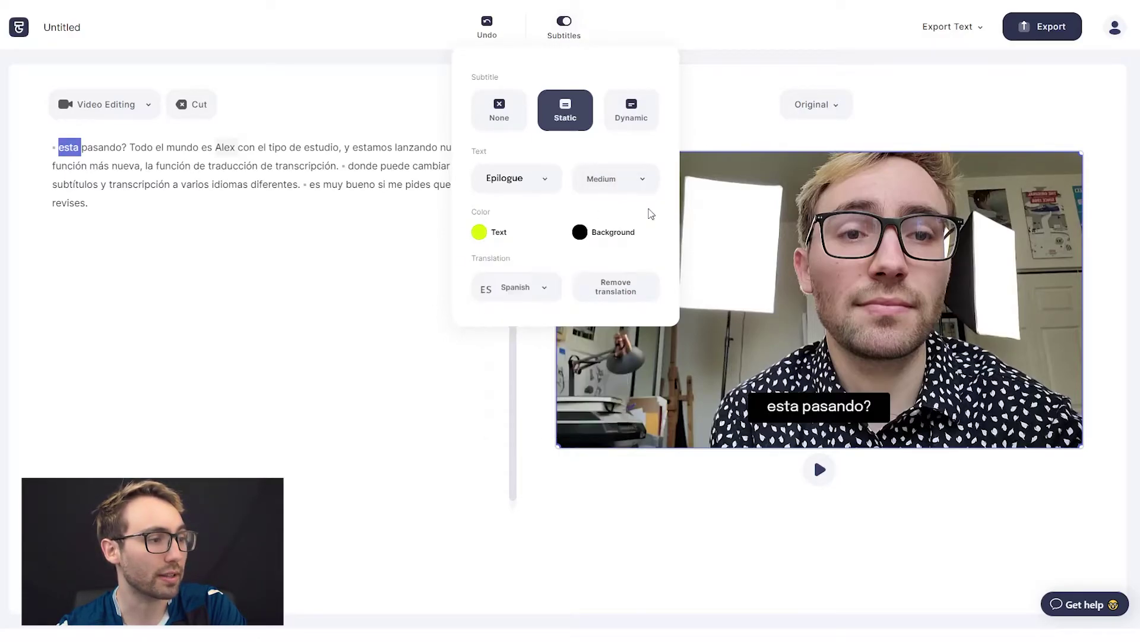
pyautogui.click(580, 234)
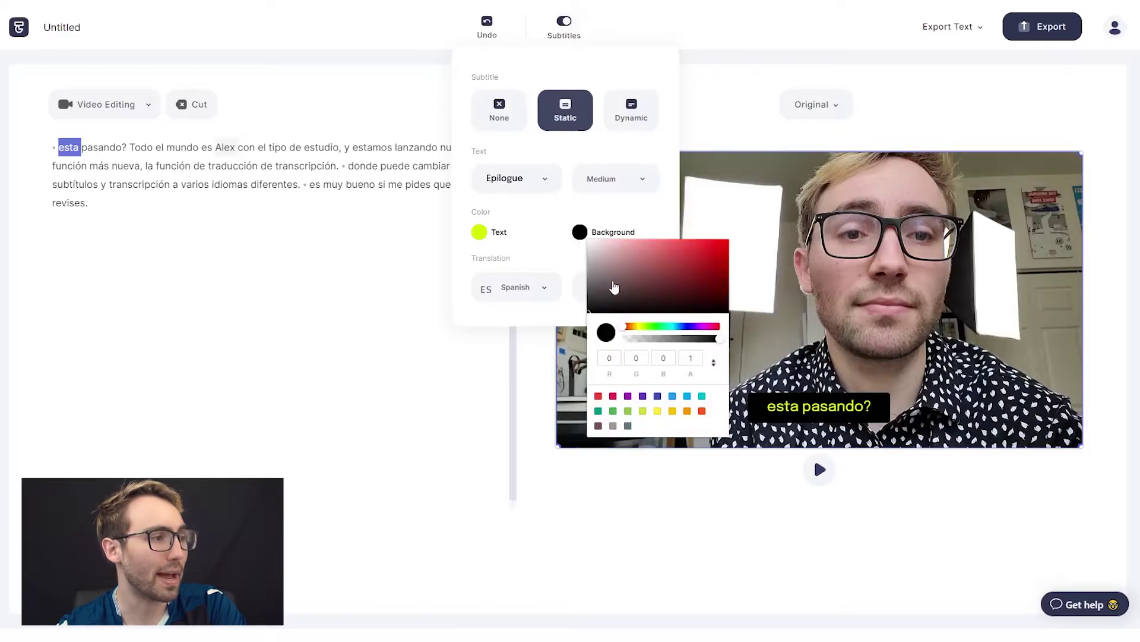
pyautogui.moveTo(504, 308); pyautogui.dragTo(501, 288)
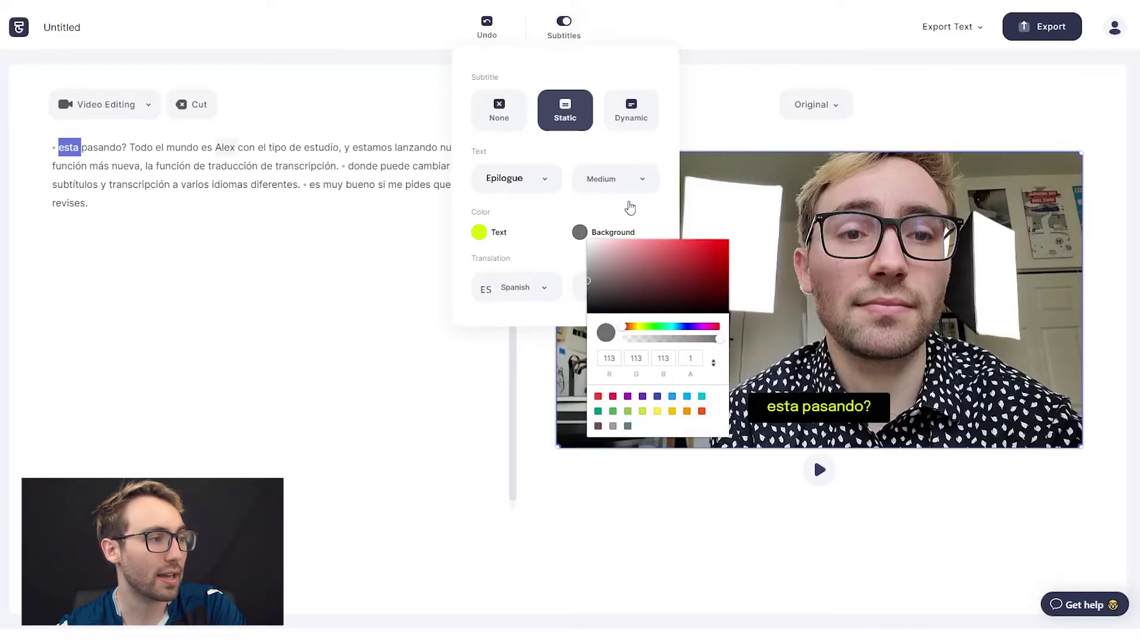
pyautogui.click(906, 545)
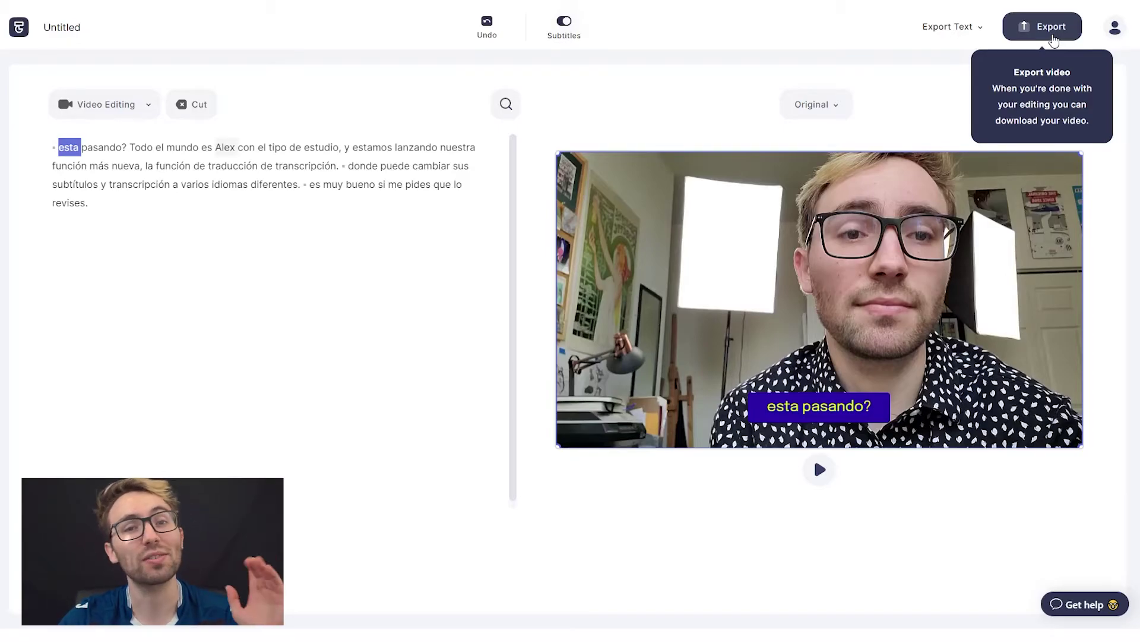
# Export the video, then download the result from the share page.
pyautogui.click(1046, 30)
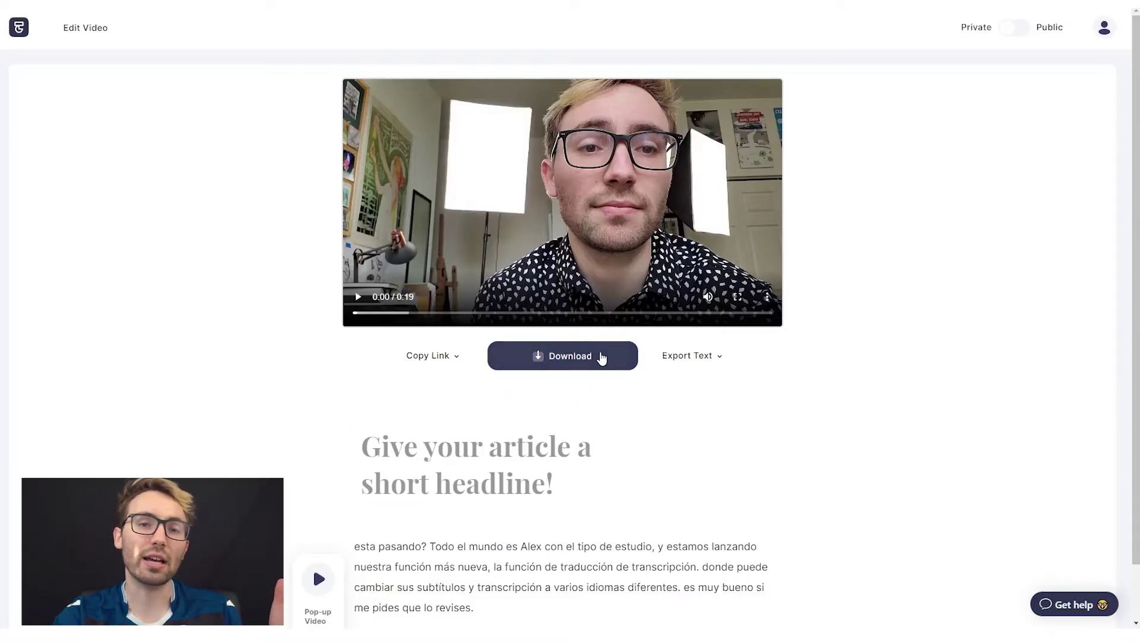
pyautogui.click(603, 357)
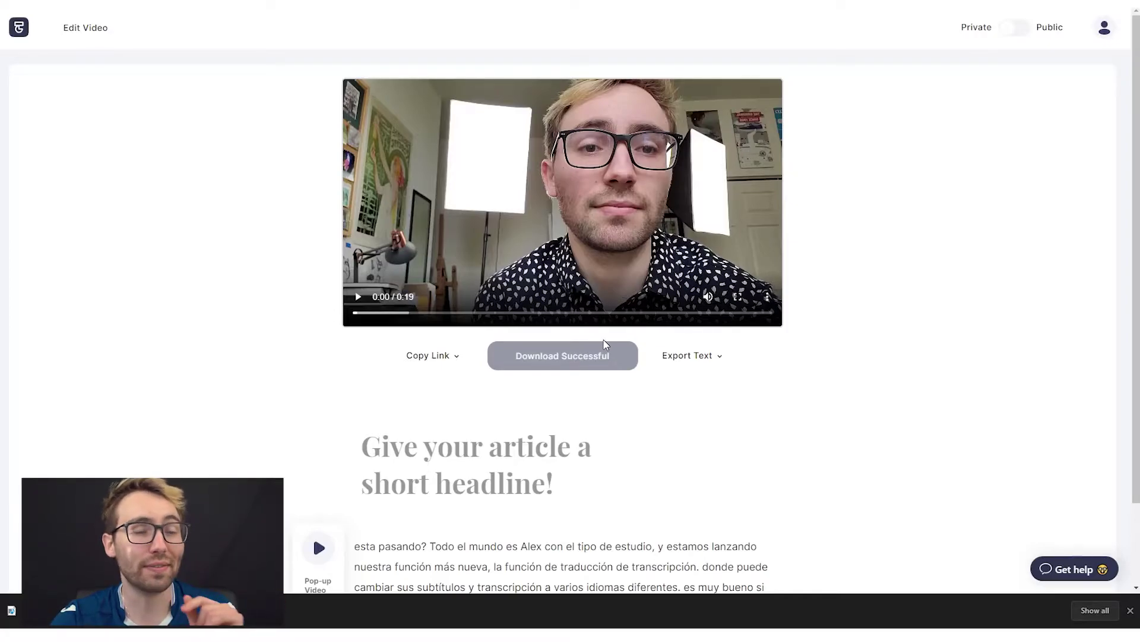
# Set the video to Public, copy its share link, and play it back.
pyautogui.click(1021, 34)
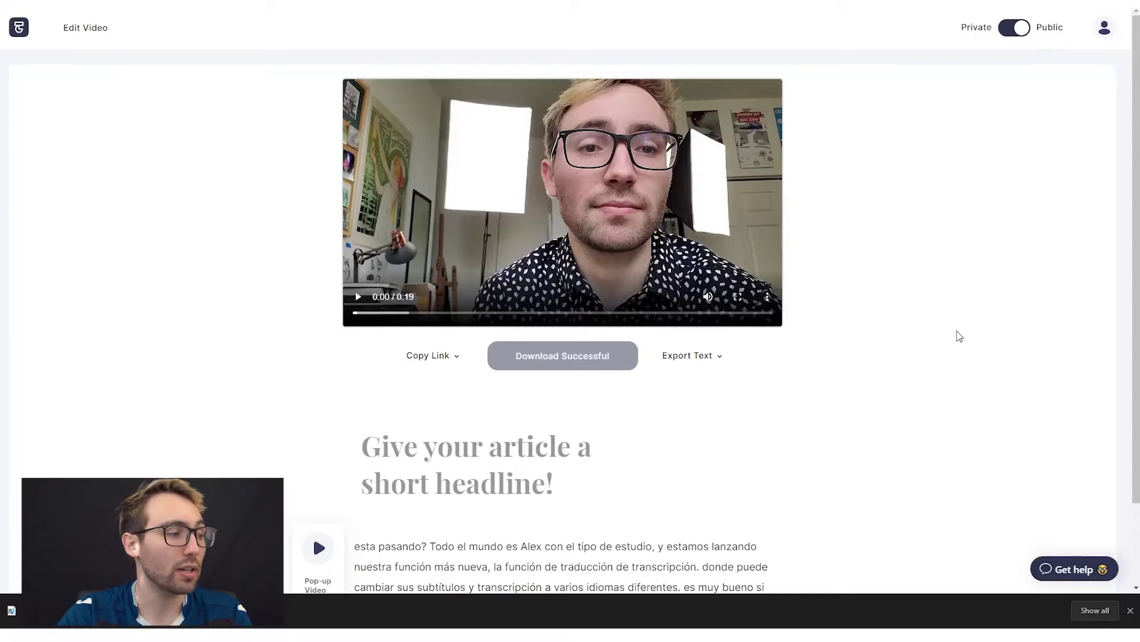
pyautogui.click(424, 357)
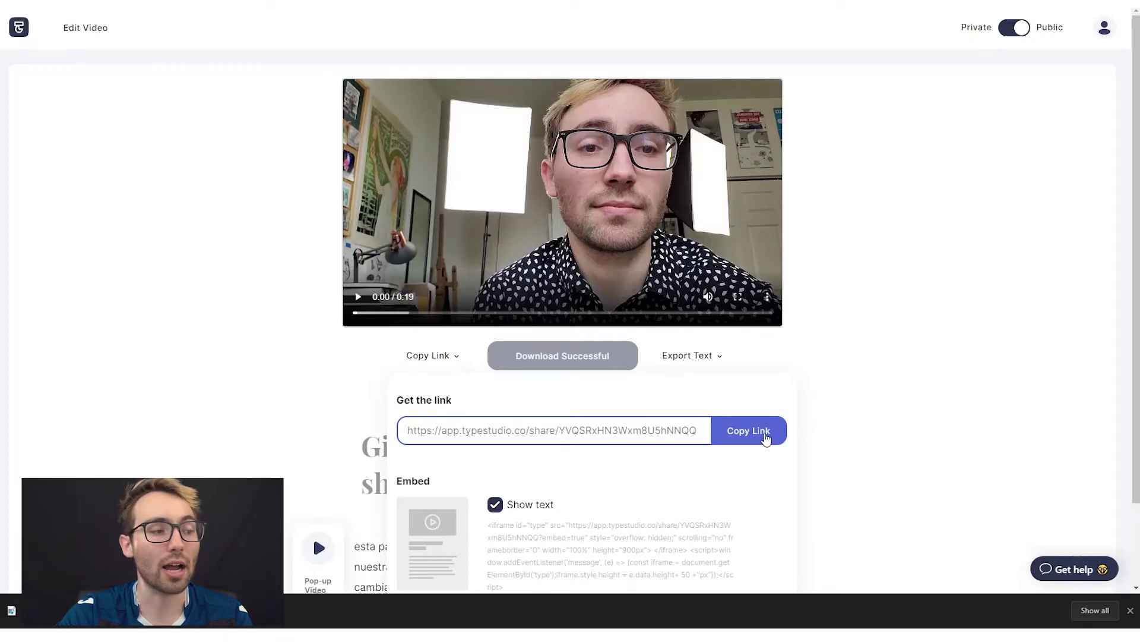
pyautogui.click(766, 433)
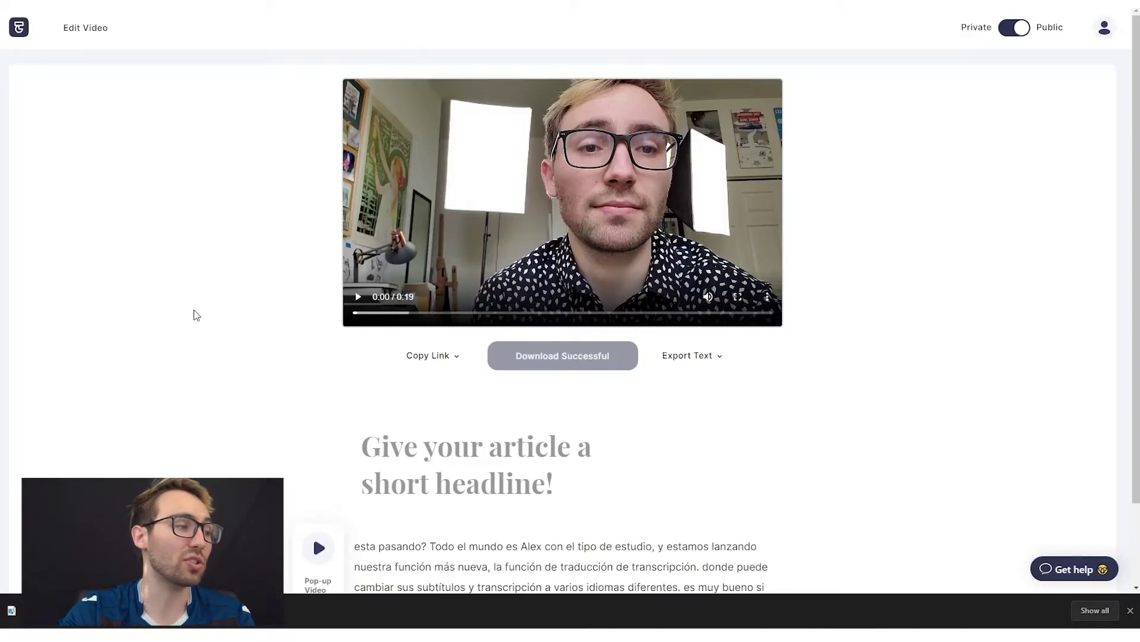
pyautogui.click(357, 297)
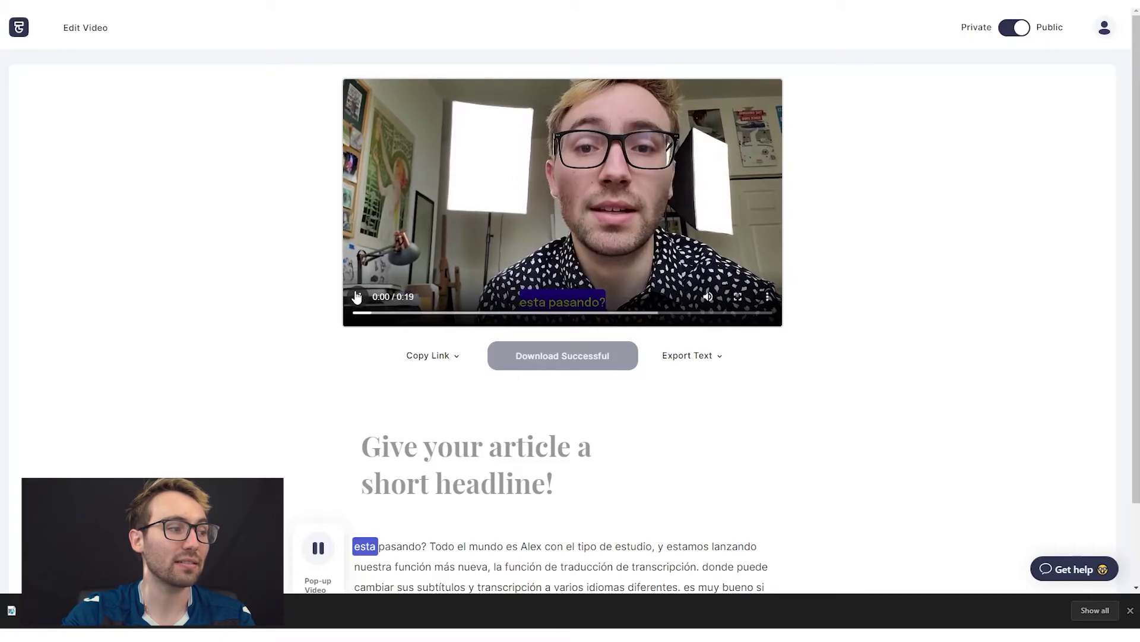